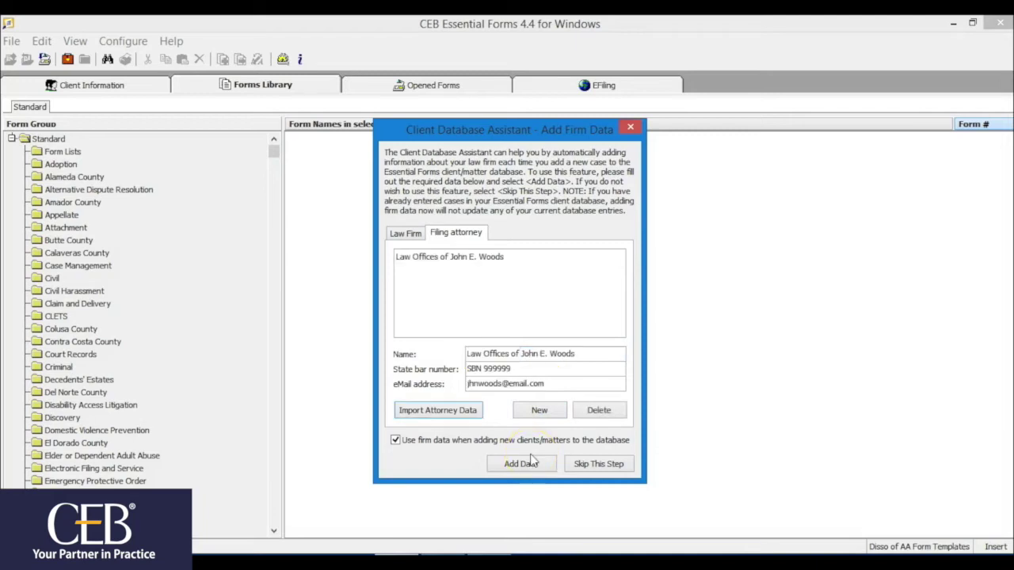
Save the entered law firm and filing attorney details as firm data.
click(529, 464)
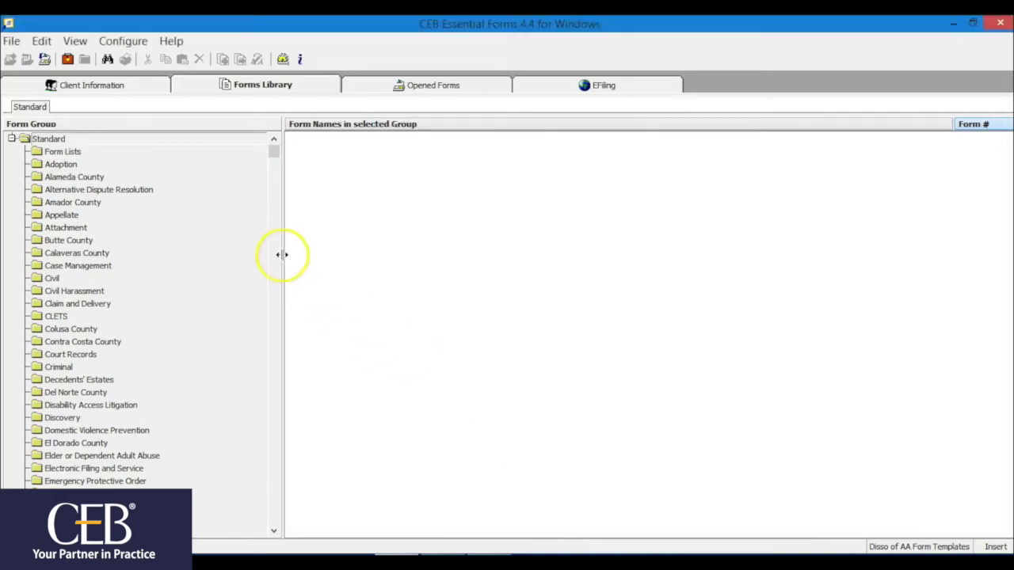
Add the Los Angeles Superior Court of California, Stanley Mosk Courthouse, as a stored court.
click(123, 40)
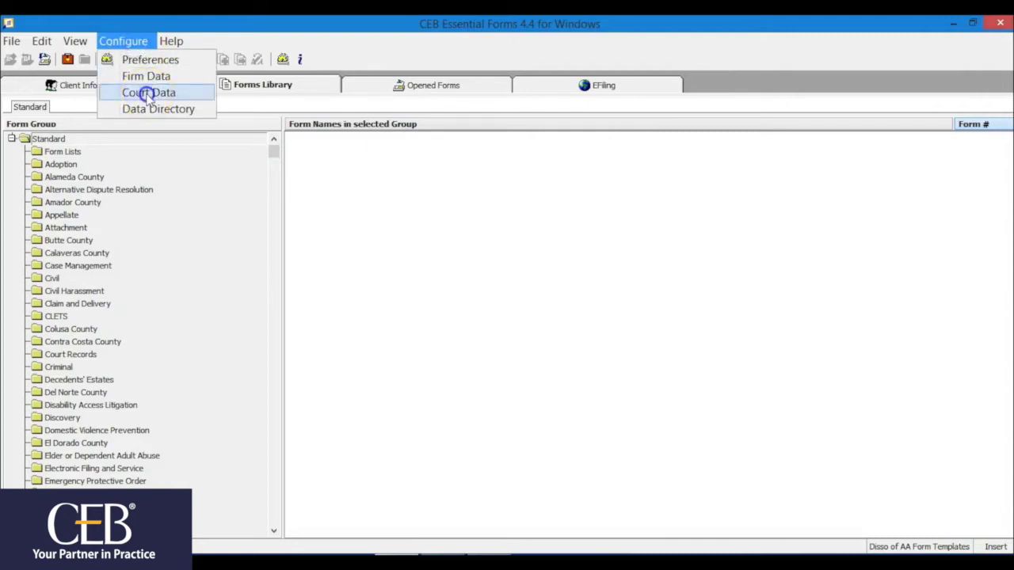
click(149, 93)
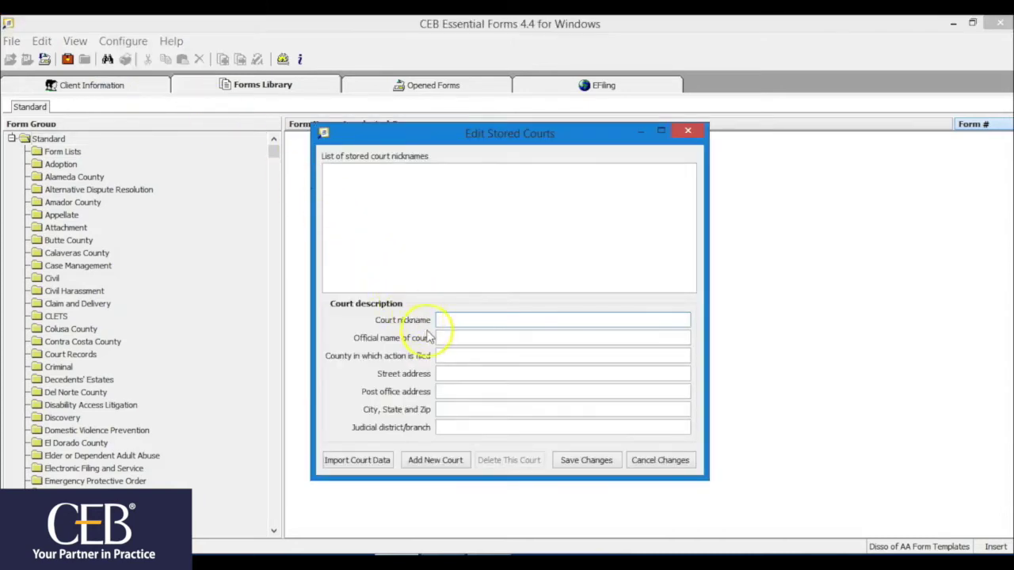
click(434, 461)
text(SUPERIOR COURT OF CALIFORNIA)
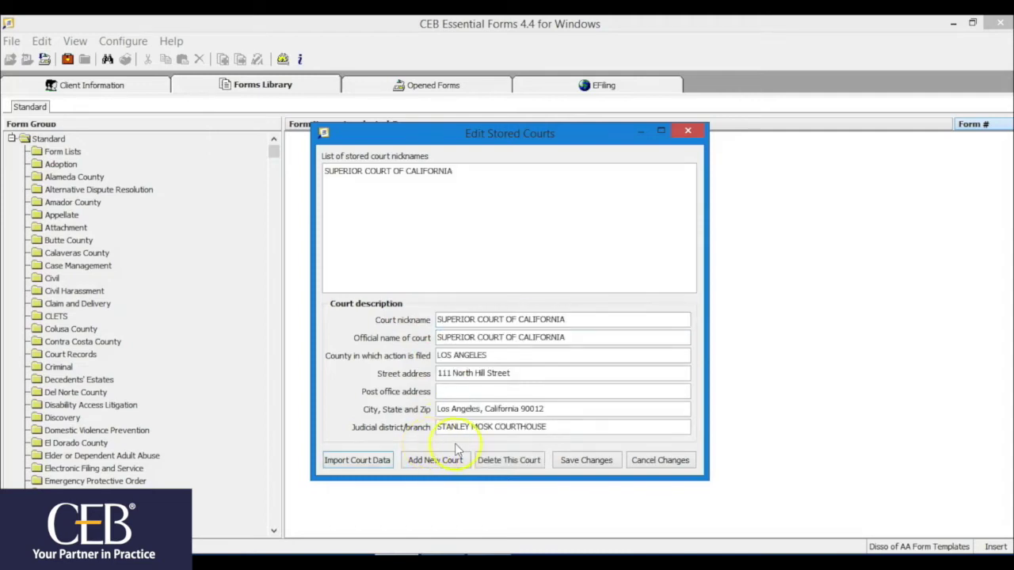
click(576, 460)
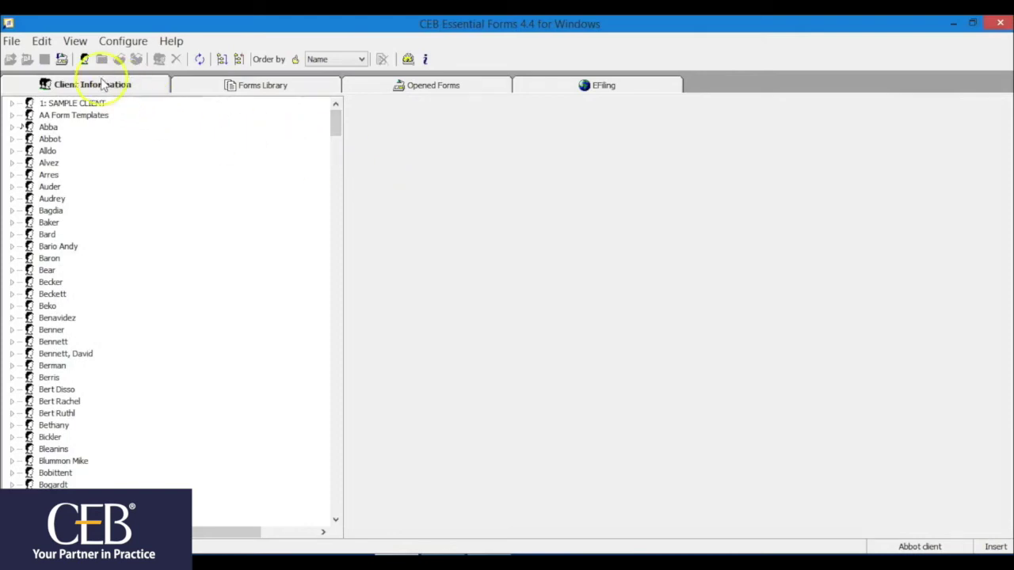
Create a new client and matter, replacing the default client name.
click(11, 41)
click(32, 61)
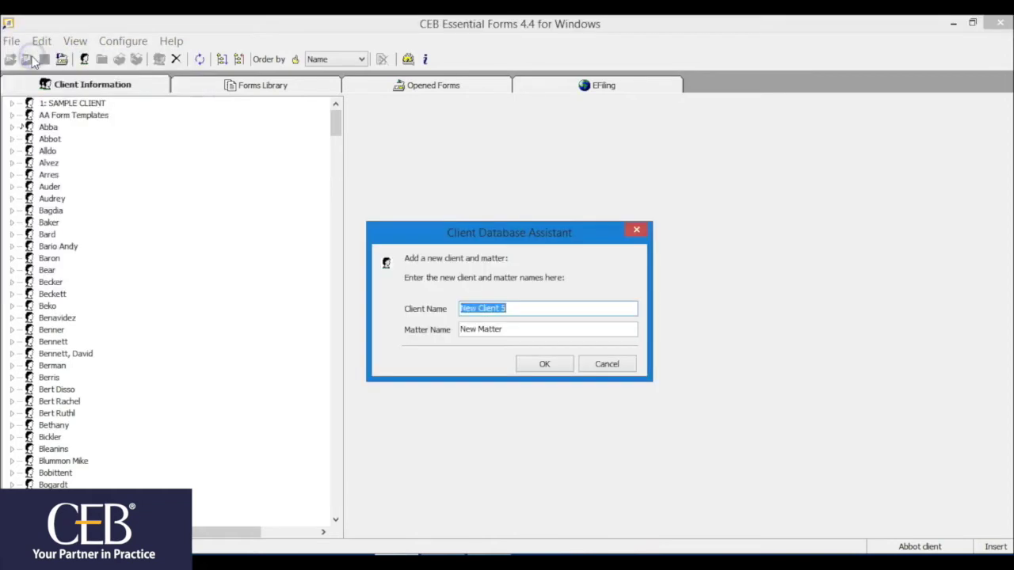
click(544, 314)
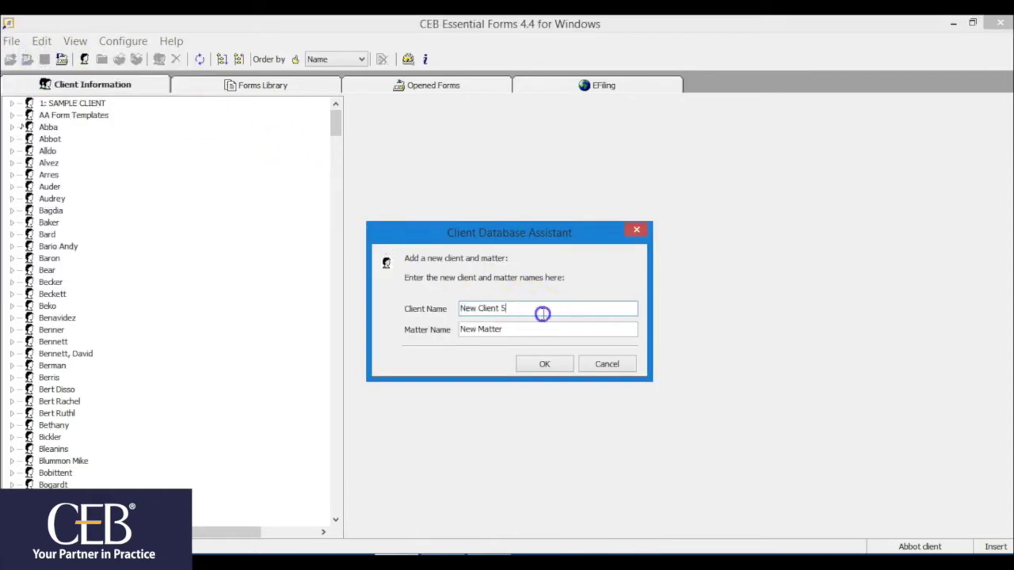
key(BackSpace)
click(537, 330)
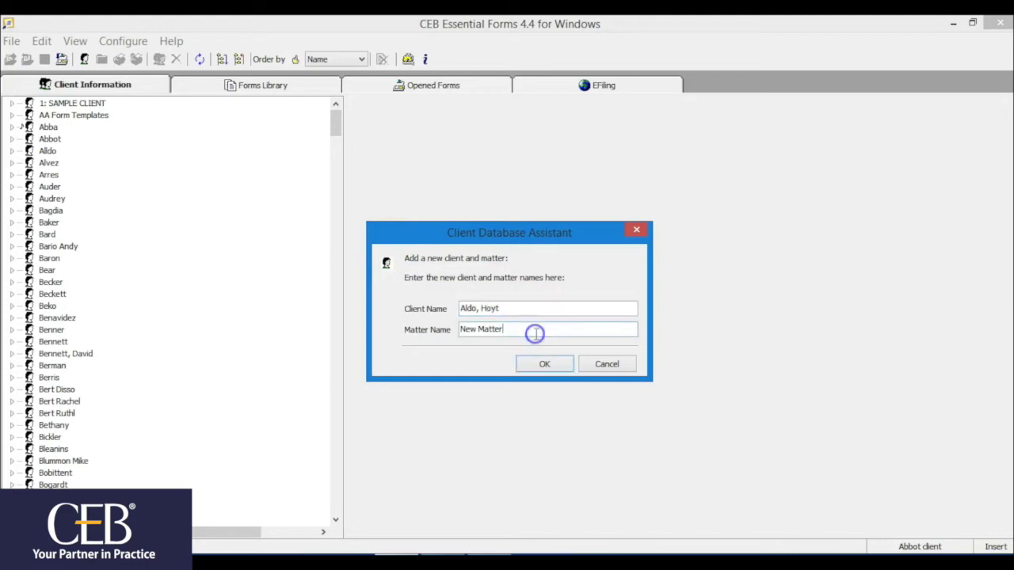
click(541, 364)
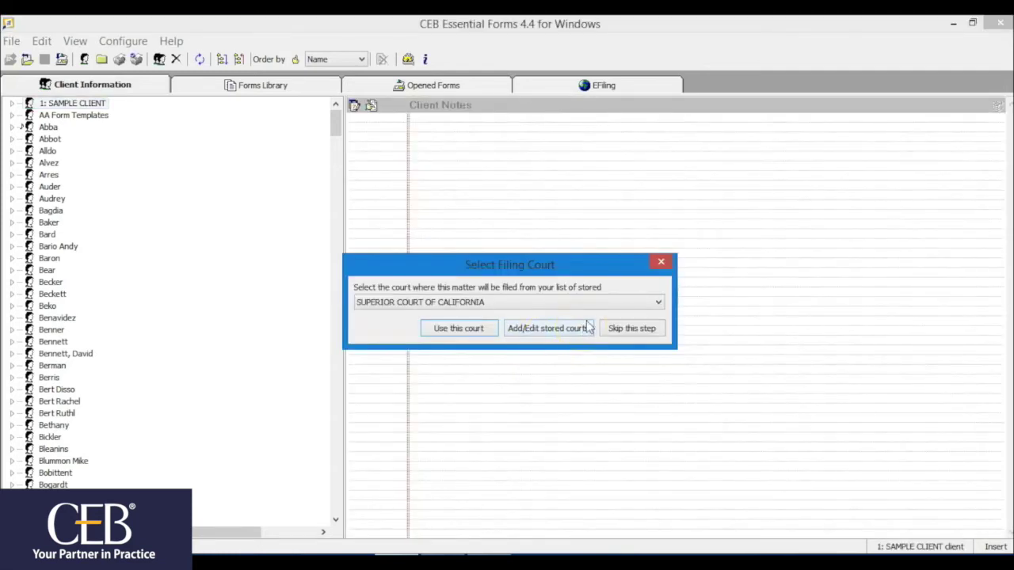
Prefill the matter with the stored Superior Court of California and the firm's filing attorney.
click(657, 307)
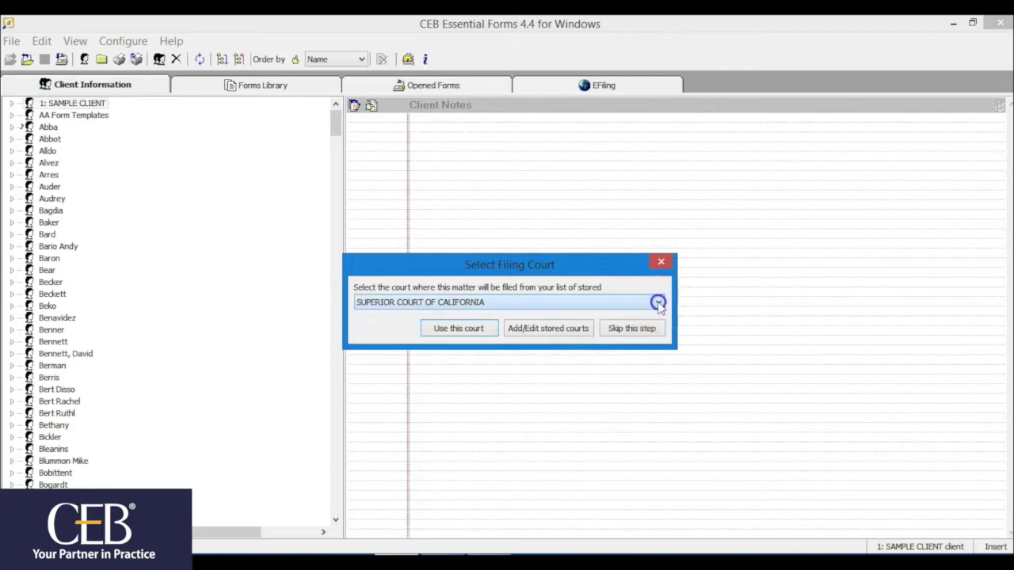
click(643, 313)
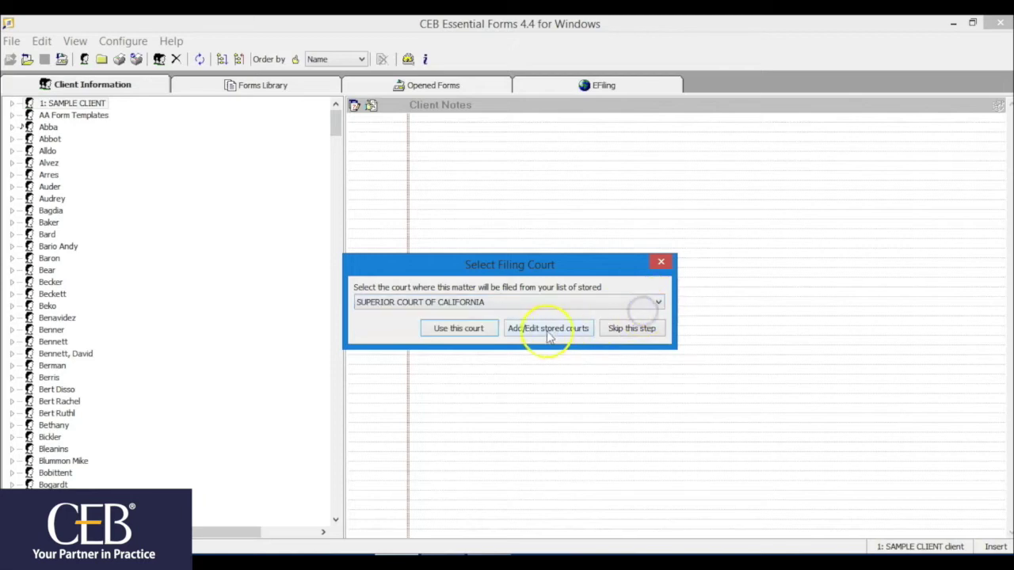
click(480, 330)
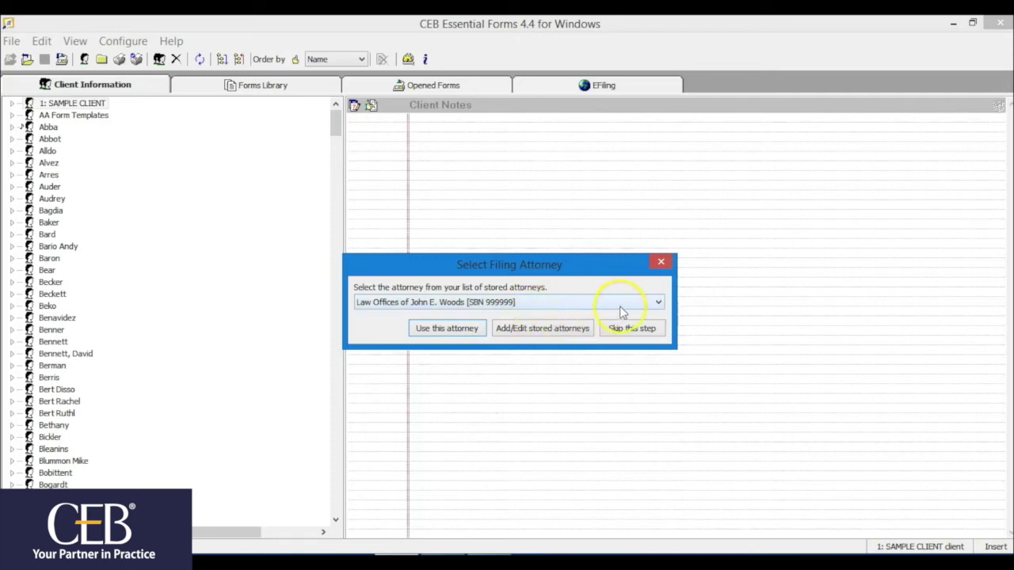
click(657, 303)
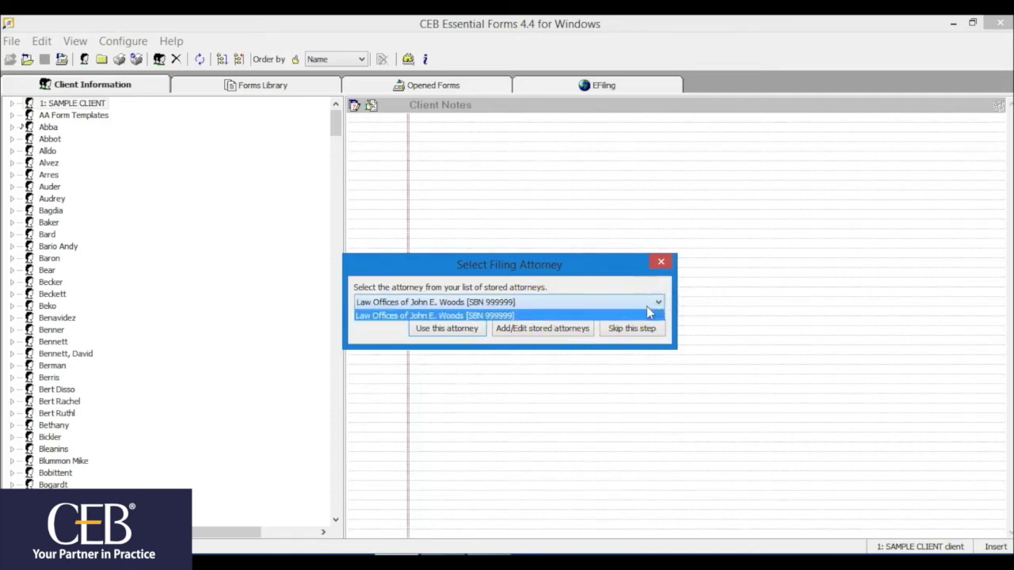
click(648, 314)
click(471, 330)
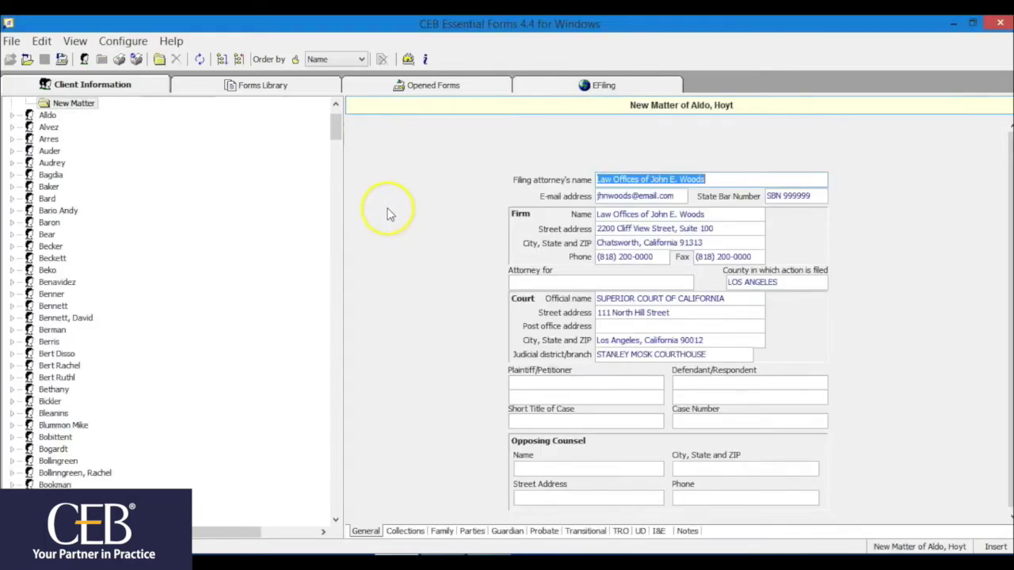
Review the new matter's Collections, Family and Parties tabs, then show the client's notes.
drag(335, 131, 335, 125)
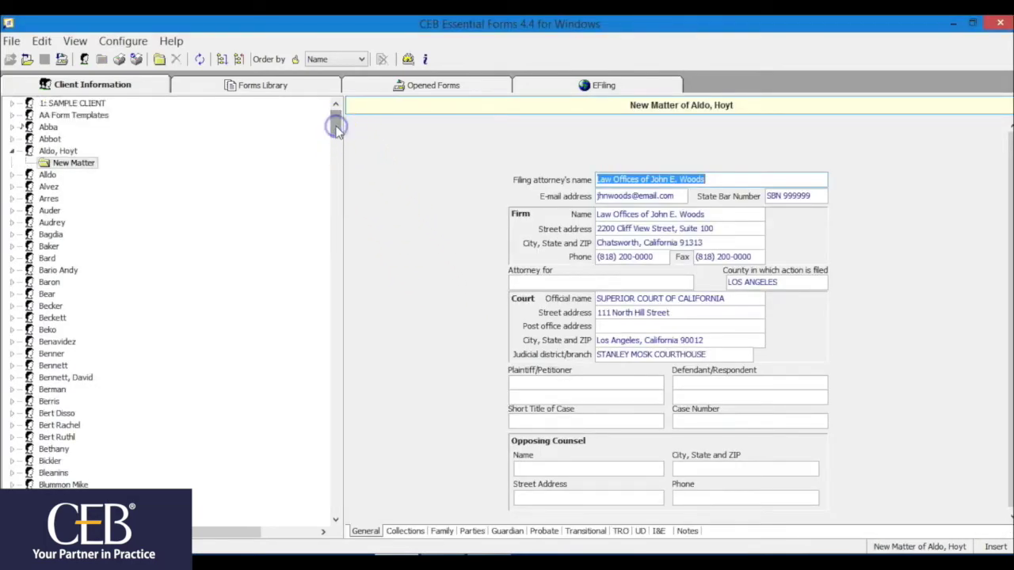
click(89, 163)
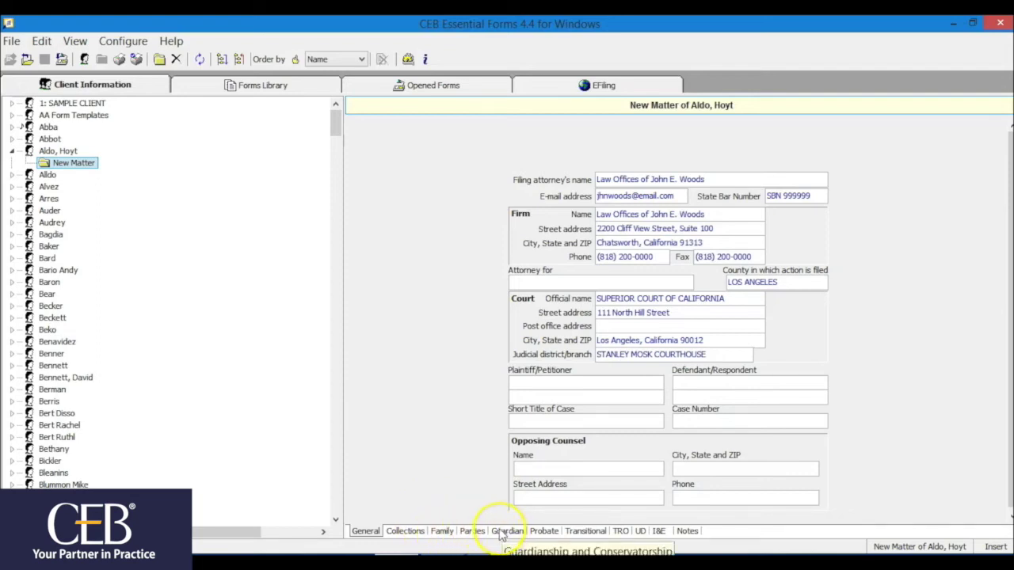
click(406, 531)
click(441, 532)
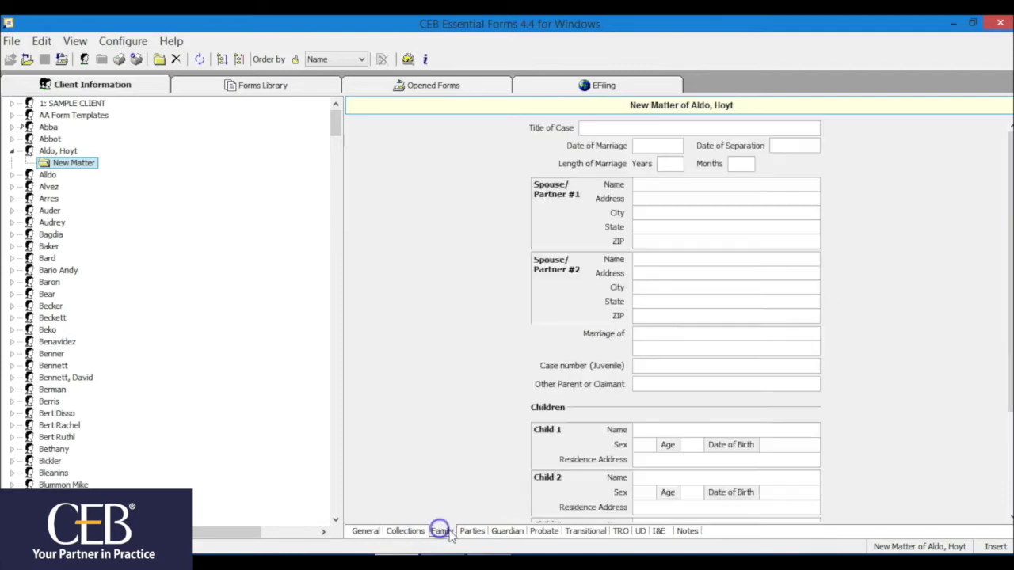
click(471, 530)
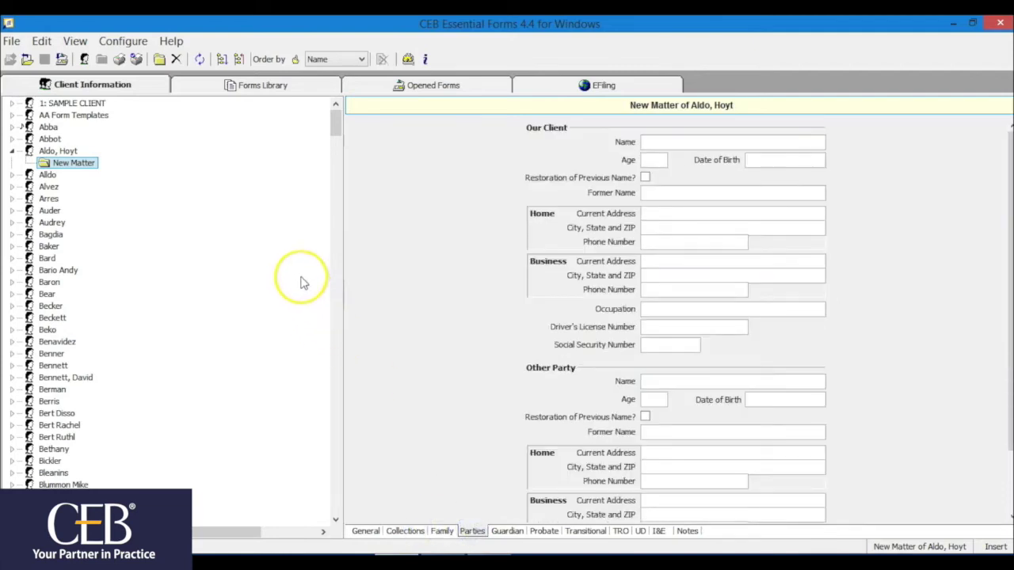
click(67, 151)
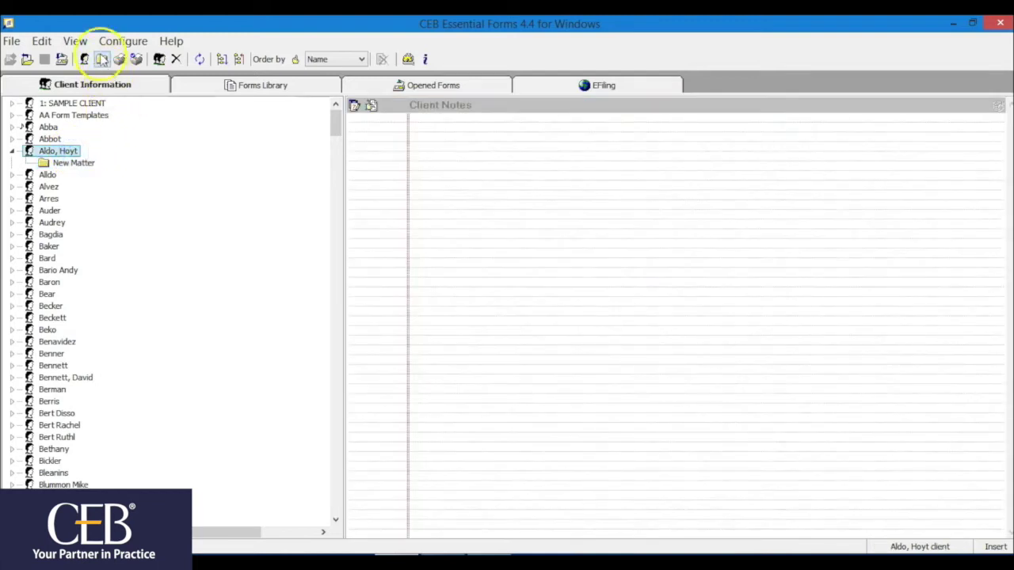
click(102, 60)
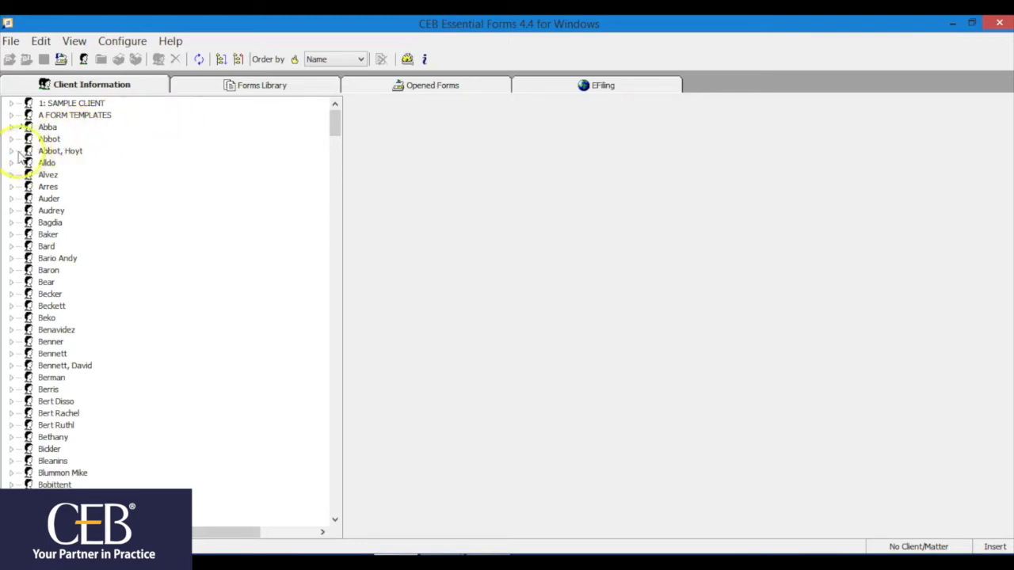
Open the other client's New Matter form with its prefilled details, then show the Forms Library.
click(11, 151)
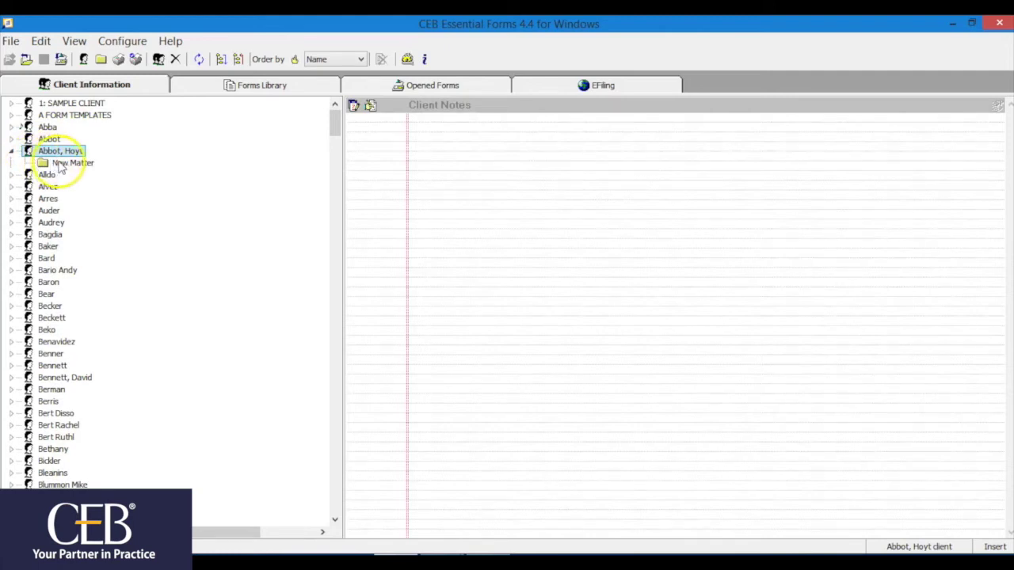
click(60, 163)
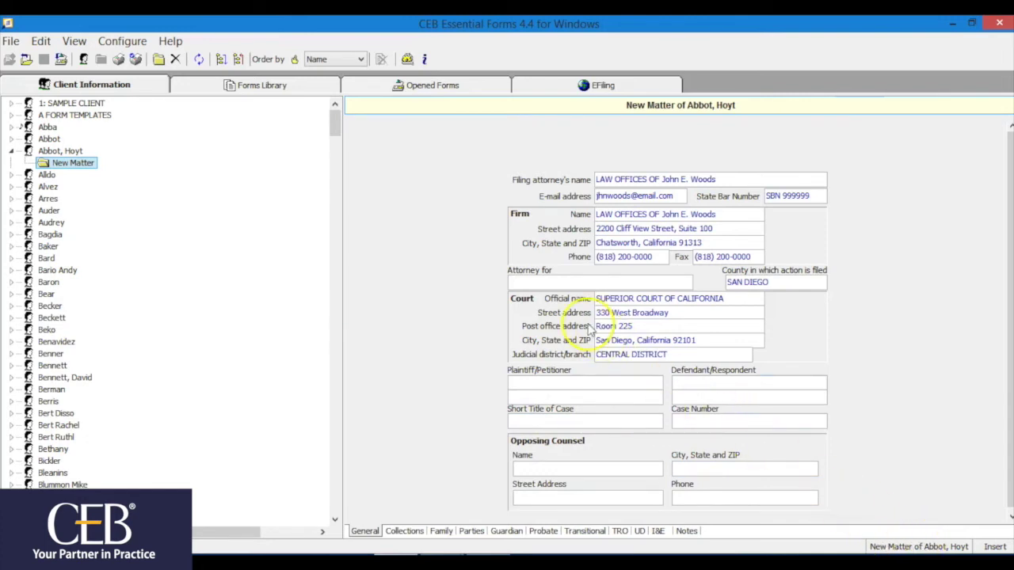
click(290, 88)
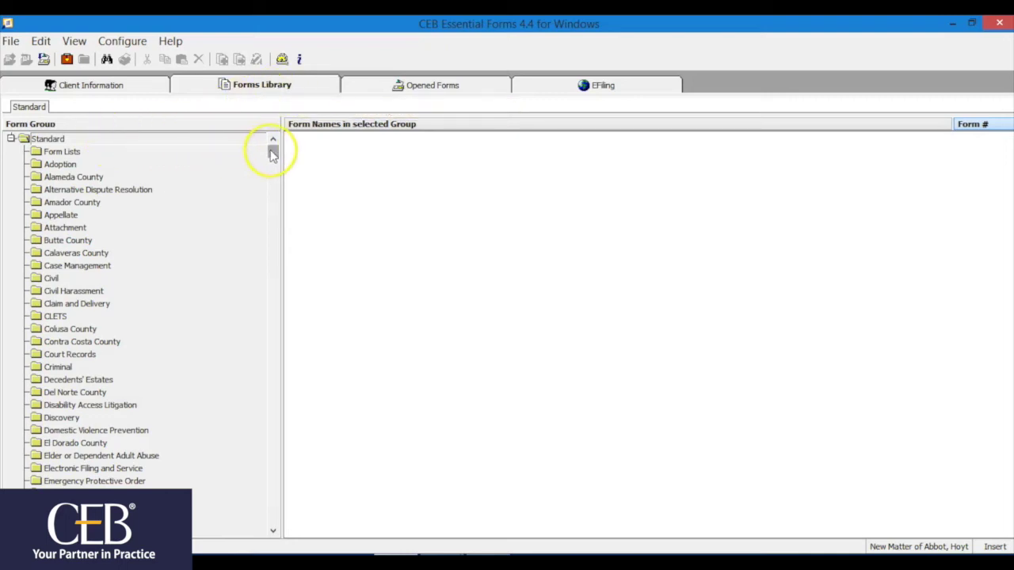
Open form FL-100 Petition-Marriage/Domestic Partnership from the Family Law group.
drag(272, 161, 272, 298)
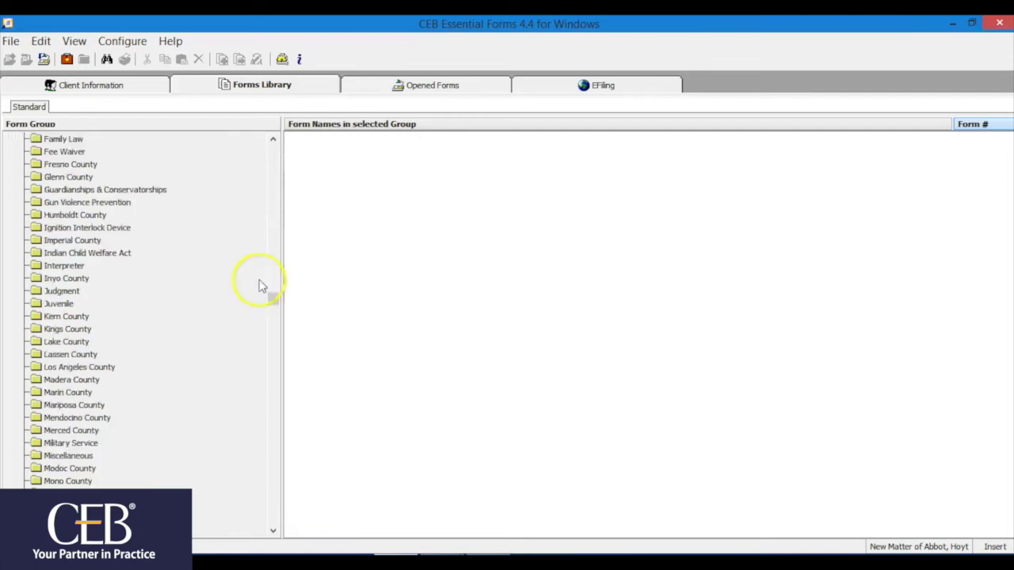
click(71, 140)
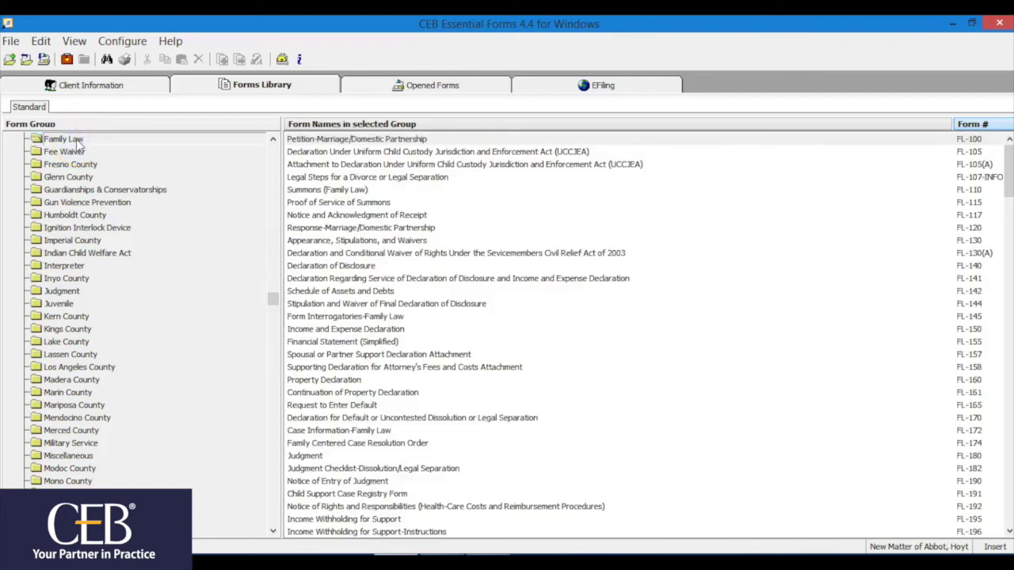
click(279, 150)
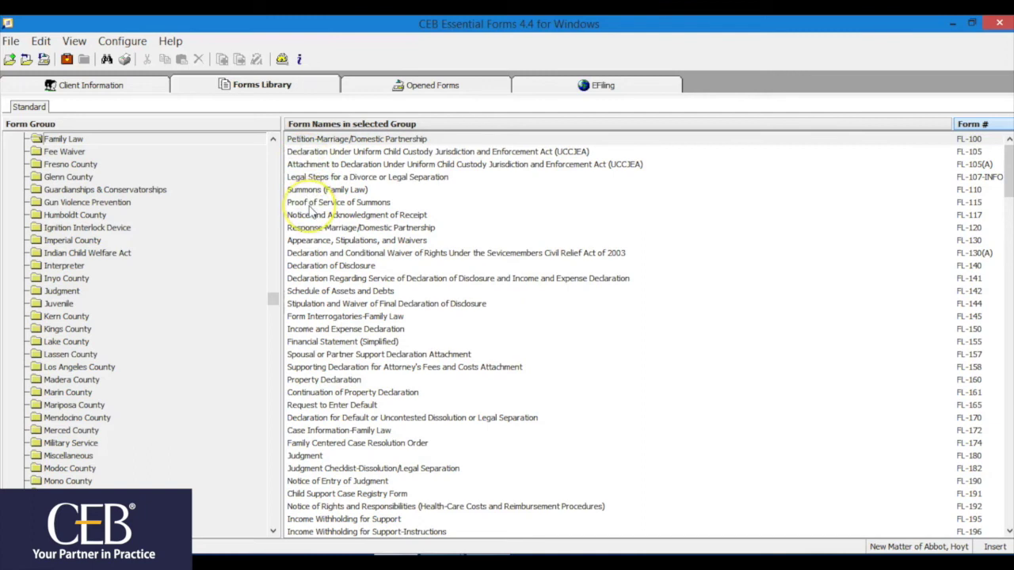
click(321, 140)
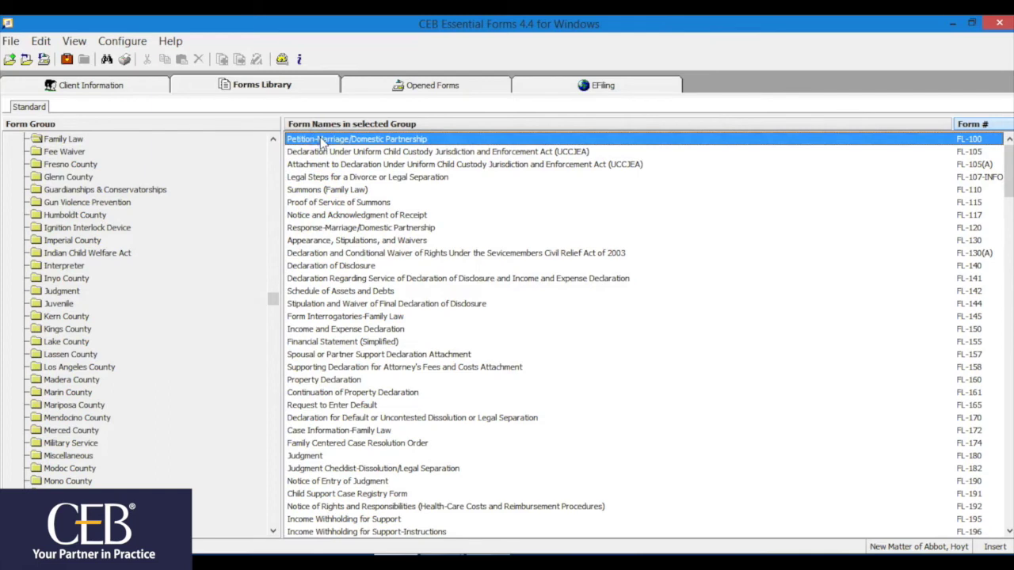
double_click(322, 140)
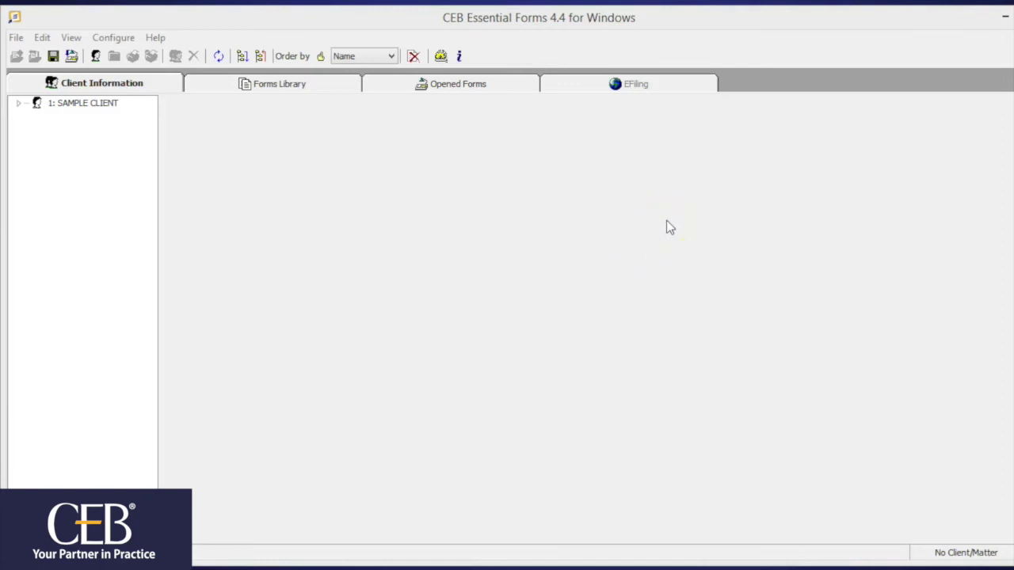
Minimize Essential Forms to reveal File Explorer's This PC view.
click(999, 22)
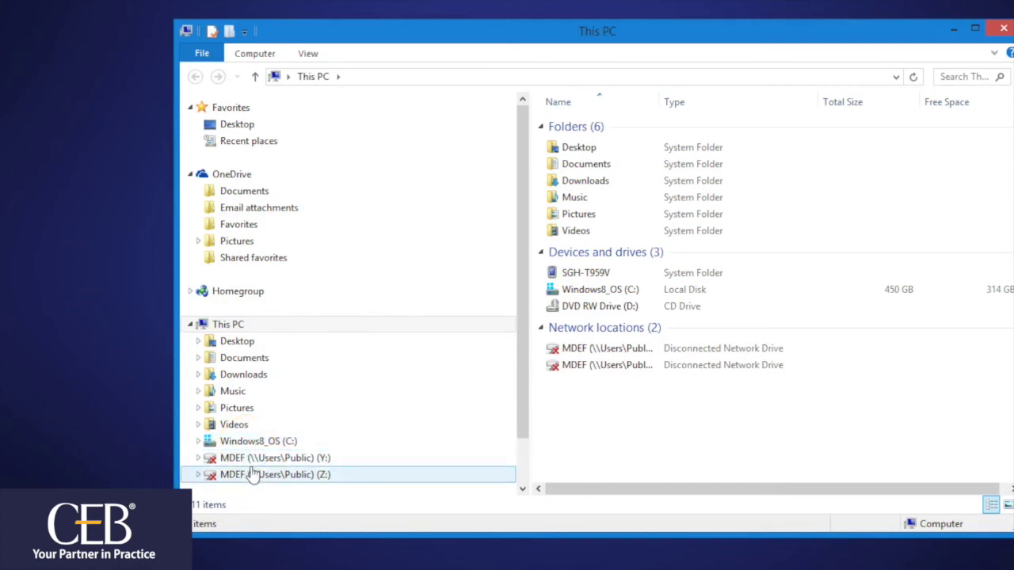
Browse to the C:\LS Plus folder and search it for level1.dbf.
click(250, 448)
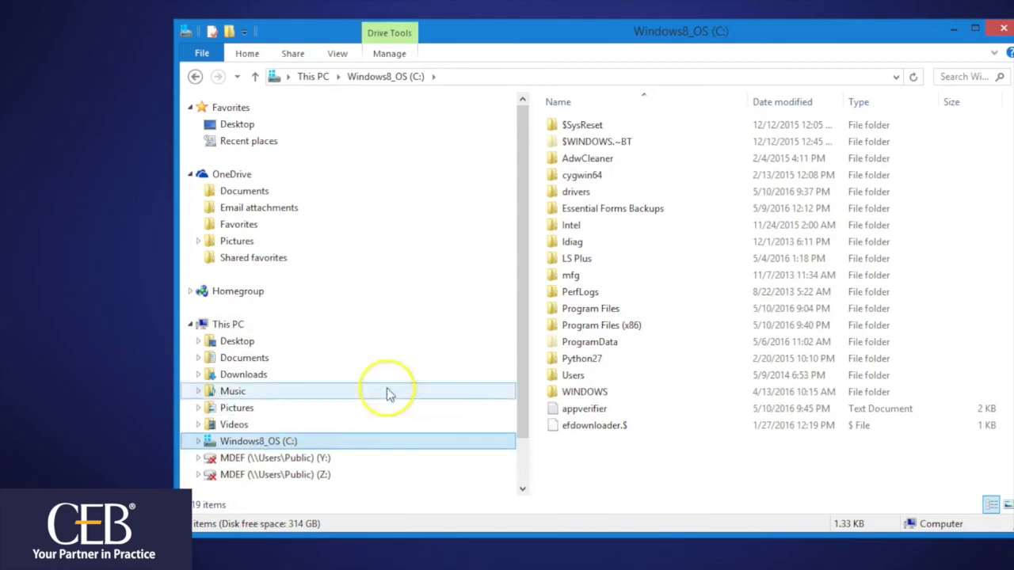
click(569, 263)
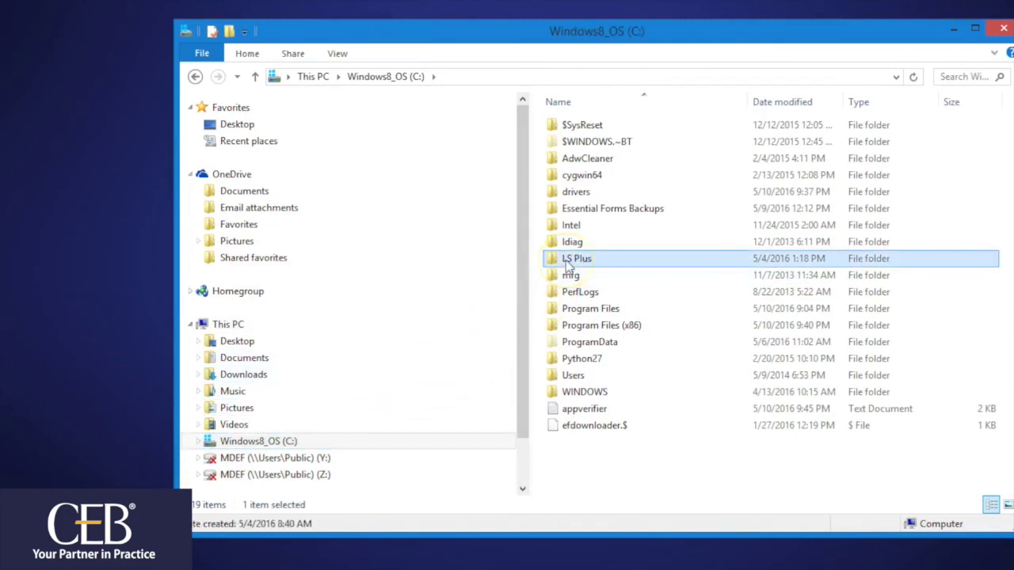
double_click(568, 264)
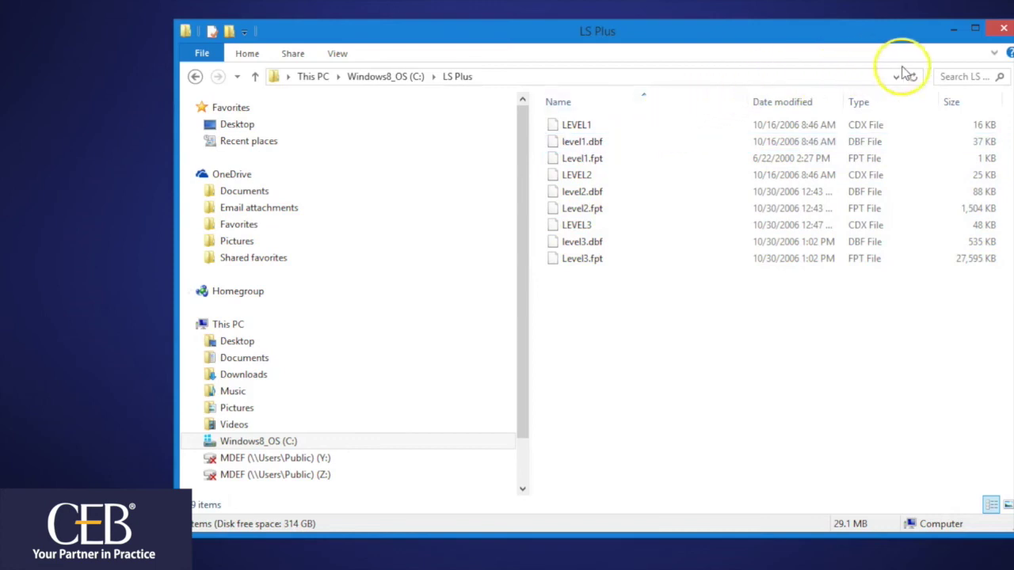
click(946, 76)
text(level1.dbf)
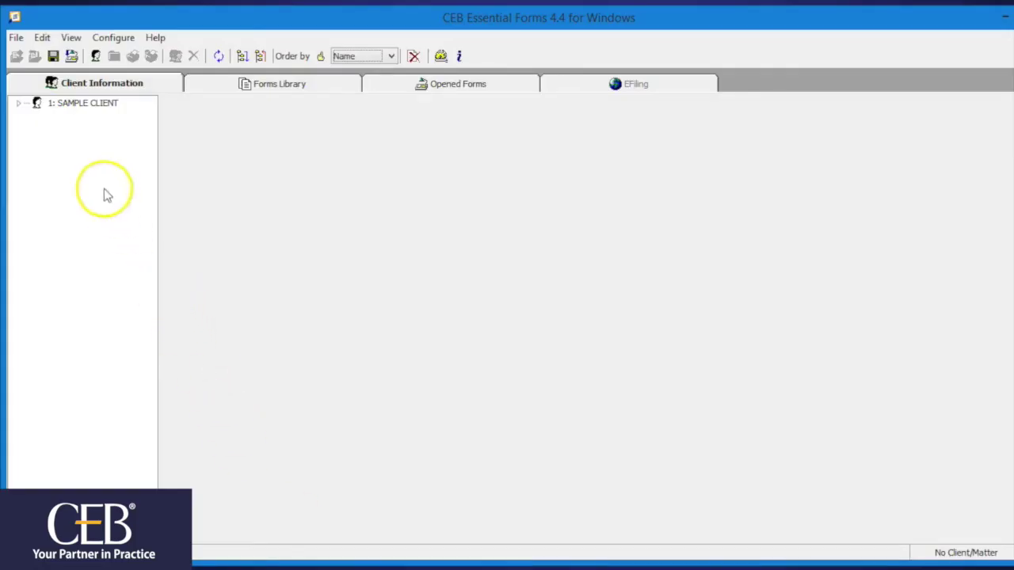
Import the Legal Solutions Plus data from the C:\LS Plus folder.
click(16, 37)
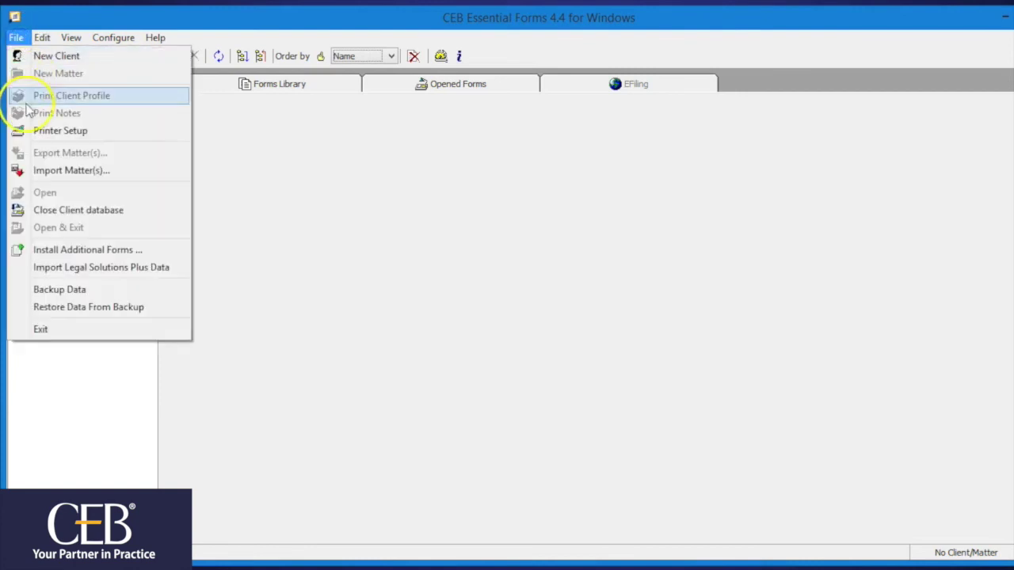
click(48, 268)
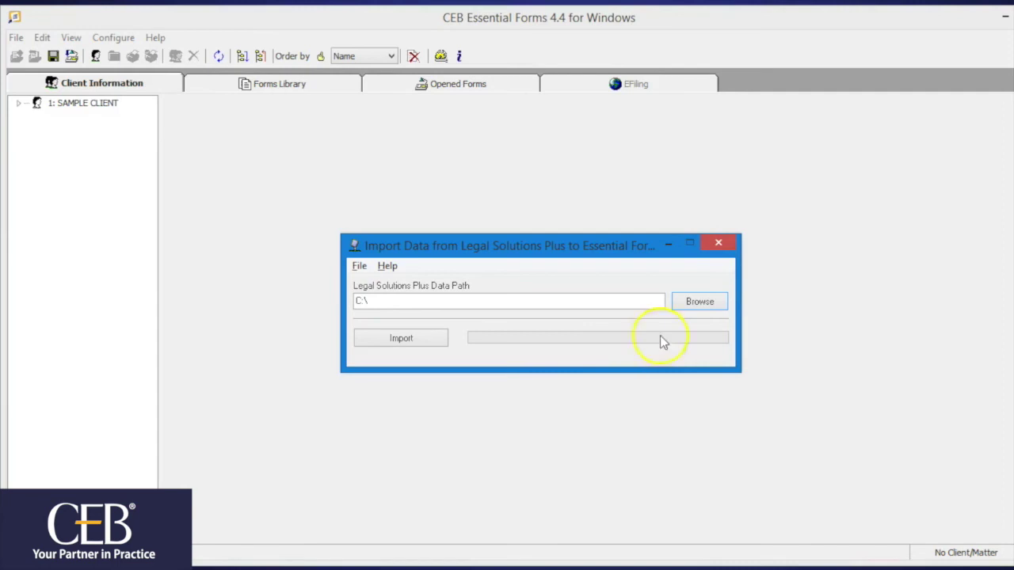
click(684, 302)
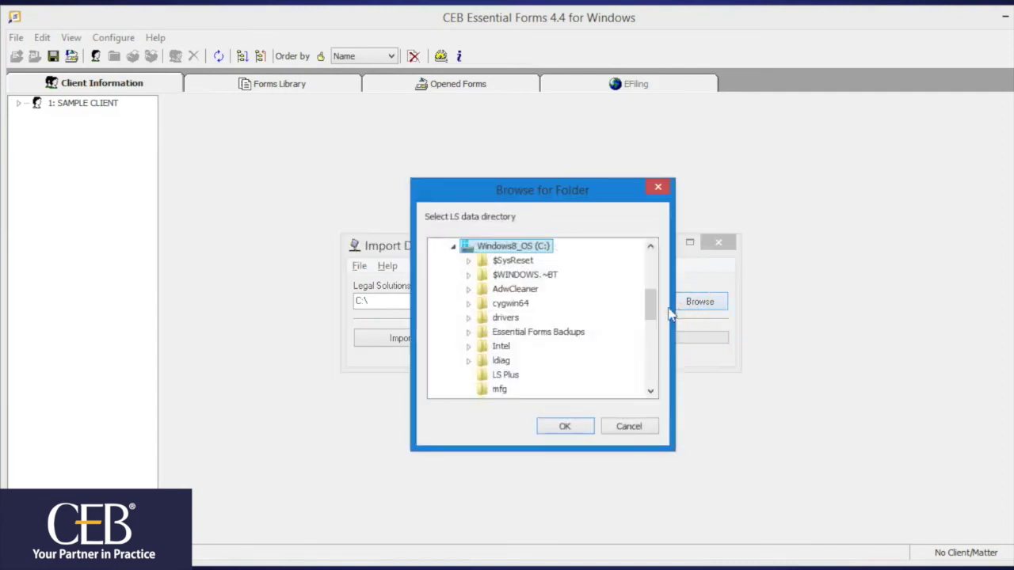
click(513, 375)
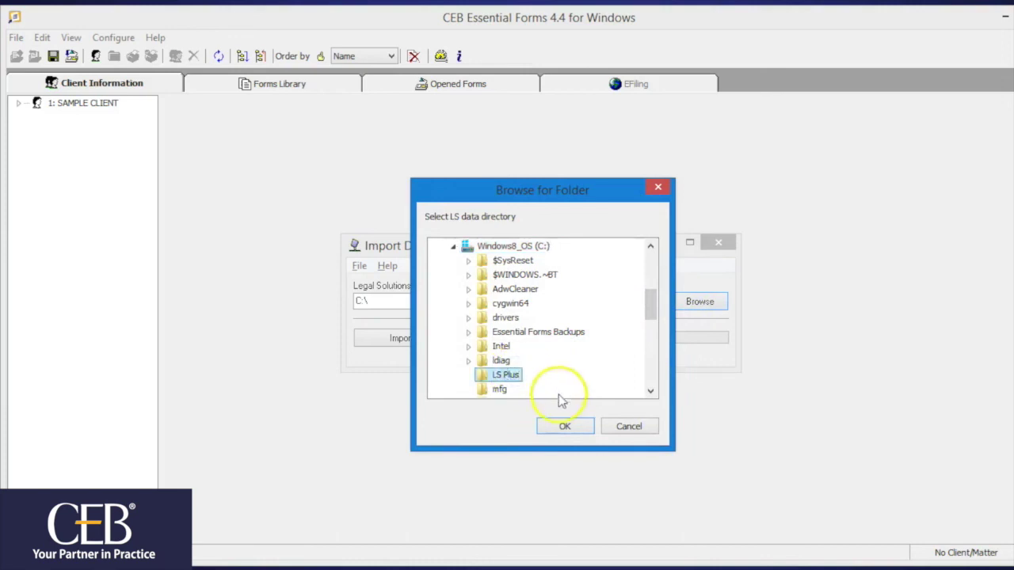
click(565, 425)
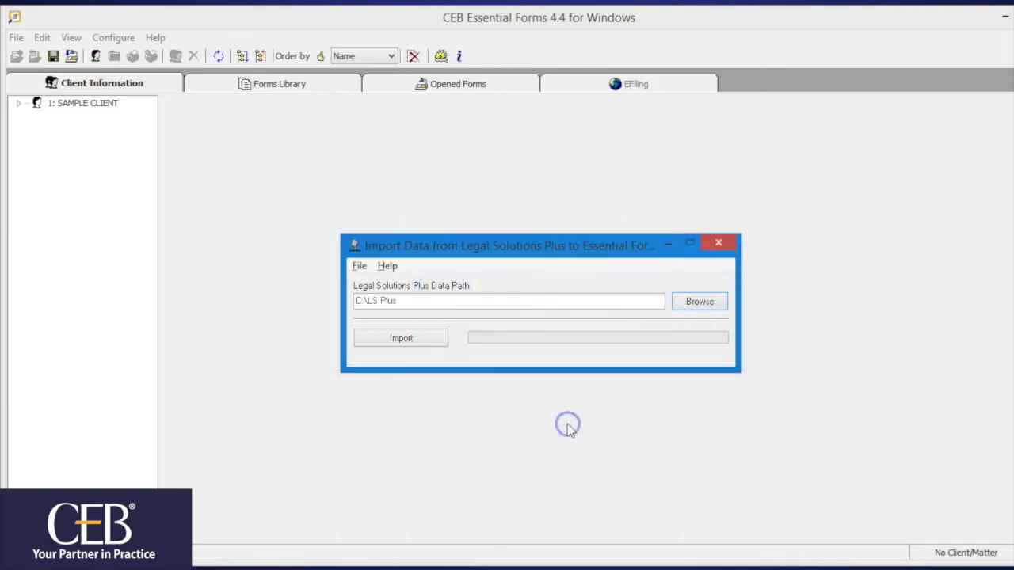
click(407, 339)
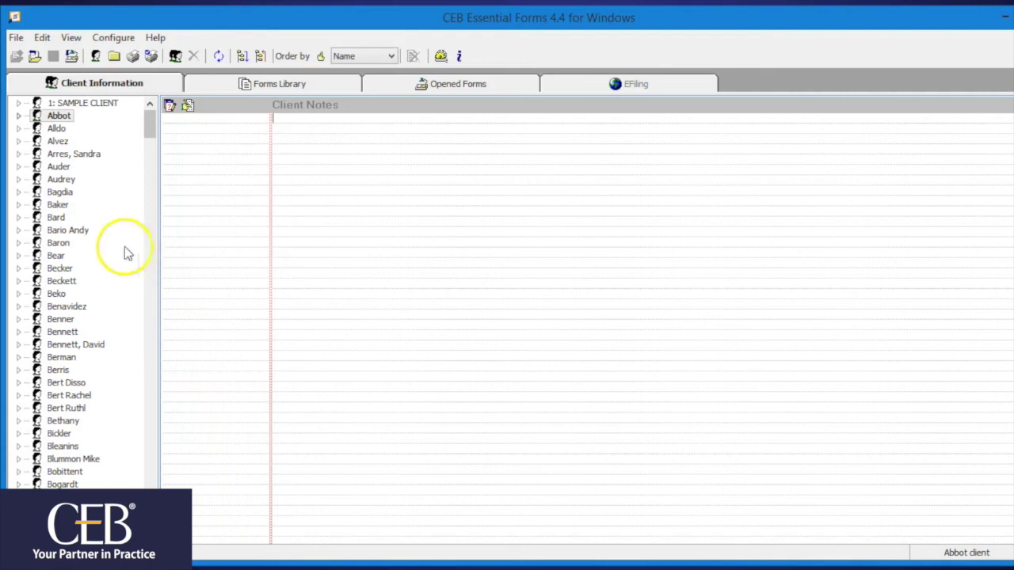
Expand the imported clients and open the first client's Dissolution matter.
click(18, 116)
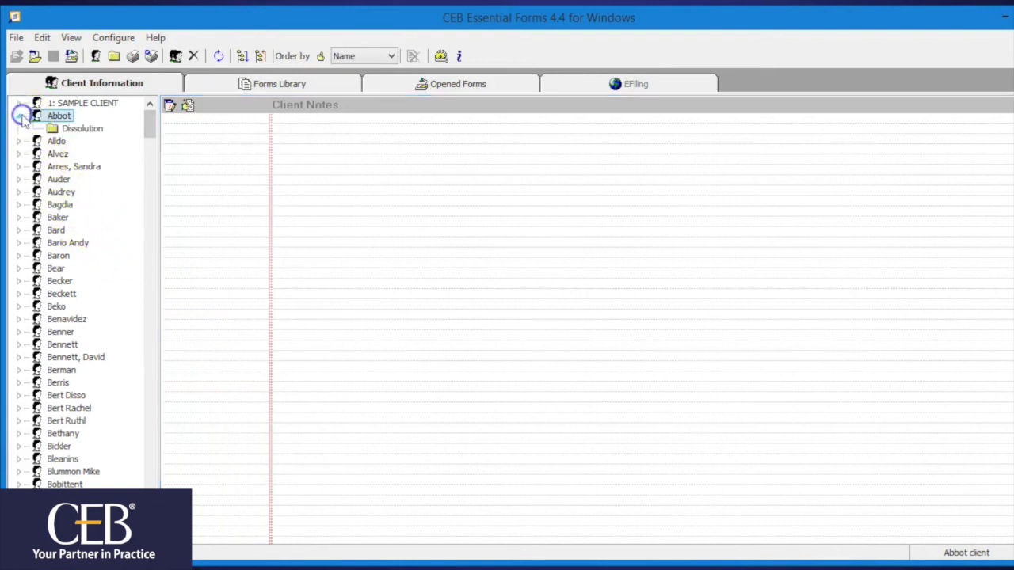
click(18, 141)
click(85, 129)
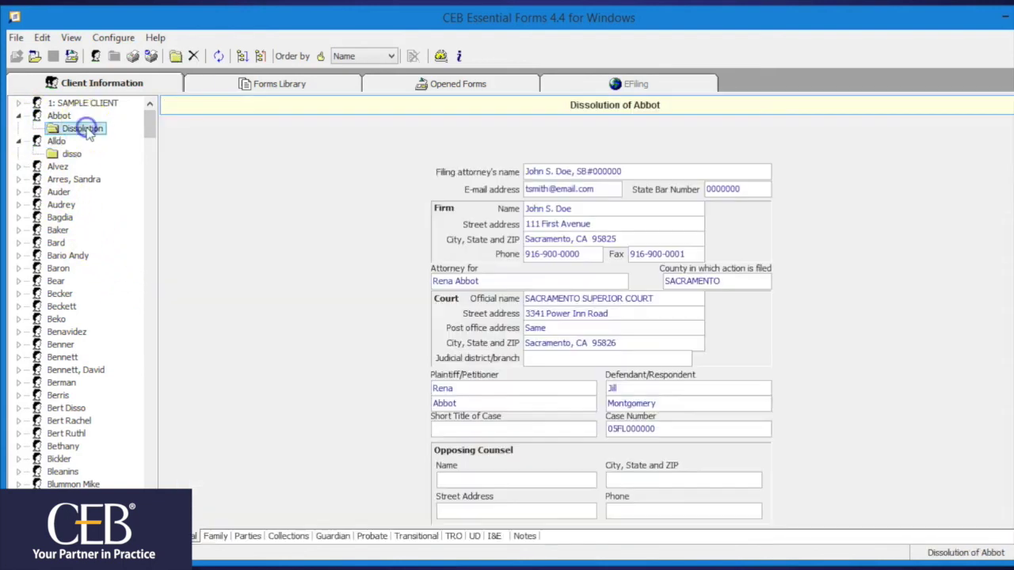